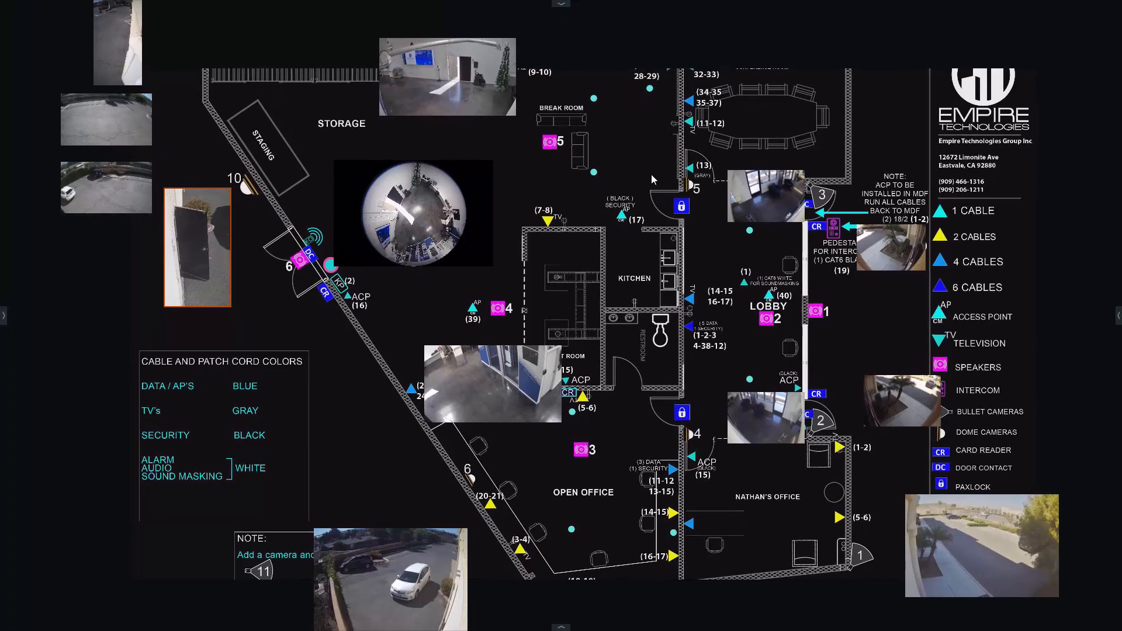
View the Front Door and Office Fisheye cameras full-screen on the existing floor plan layout and return to the plan.
mouse_move(369, 246)
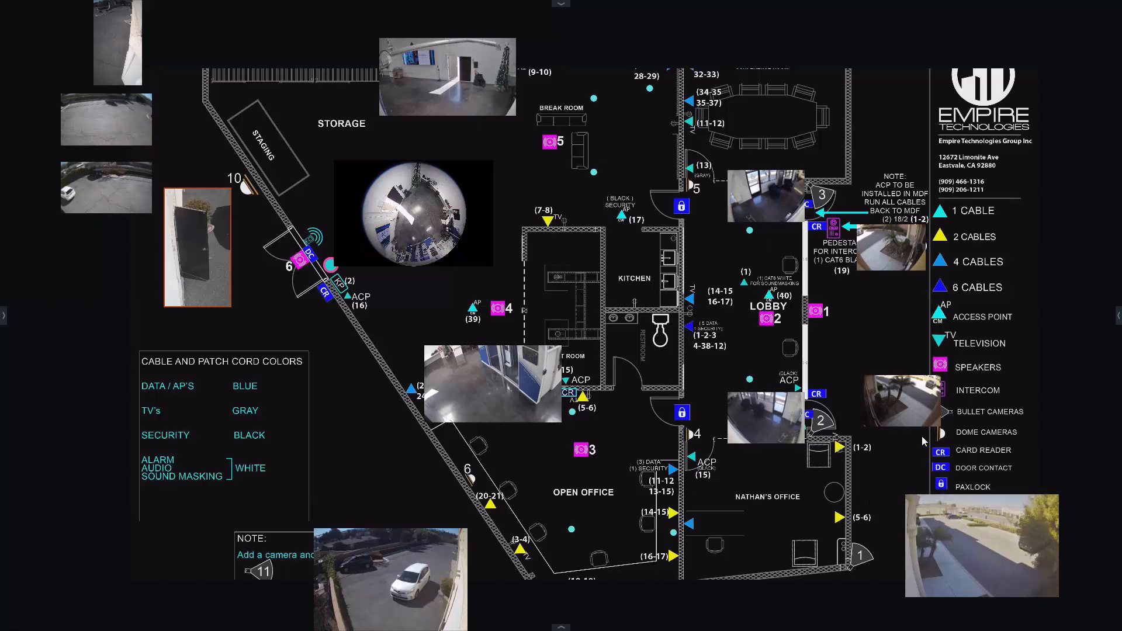
click(181, 234)
double_click(515, 336)
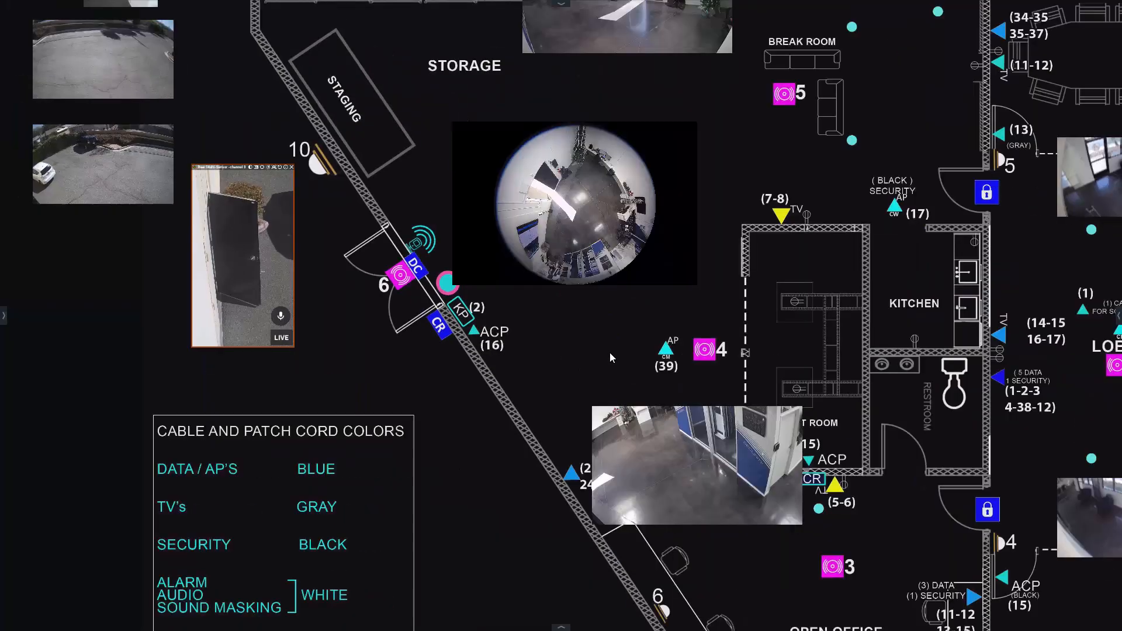
double_click(886, 258)
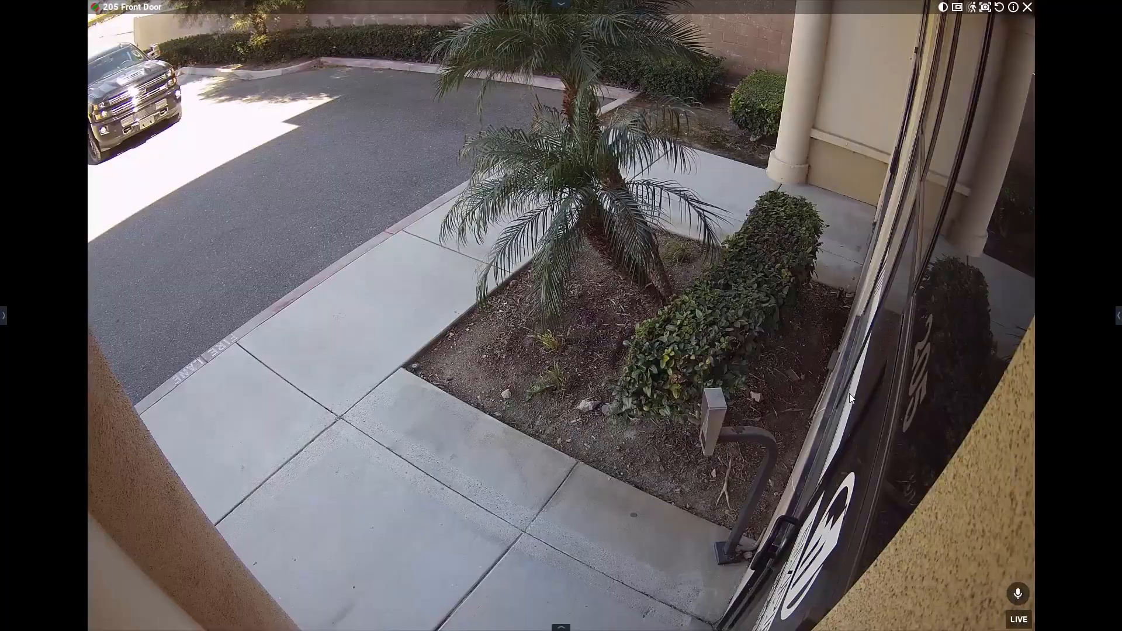
double_click(739, 296)
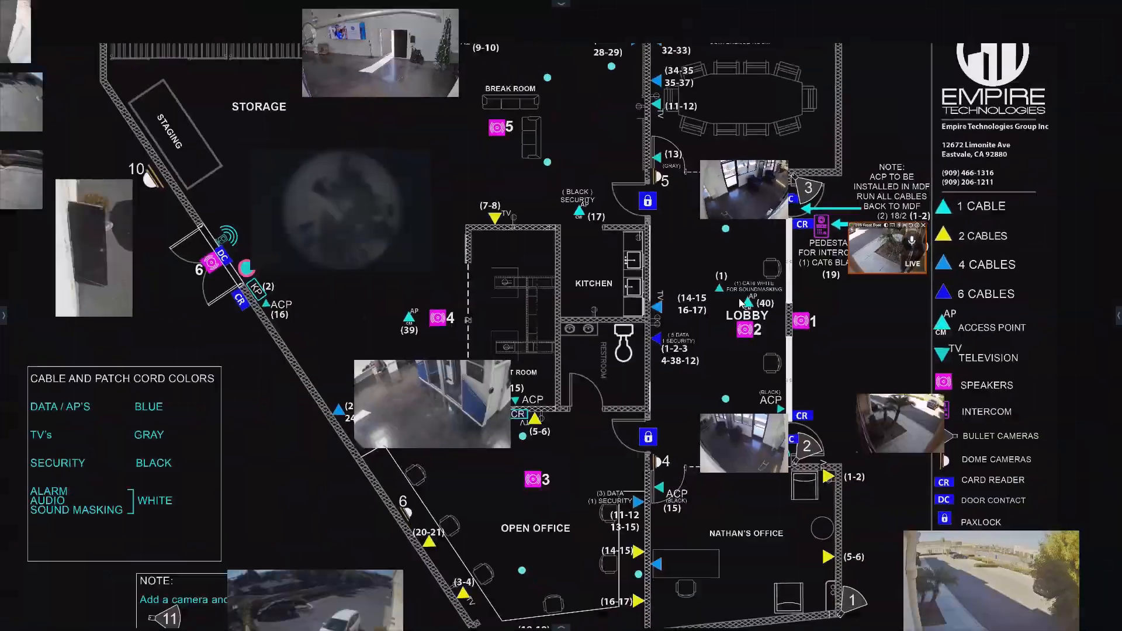
double_click(107, 122)
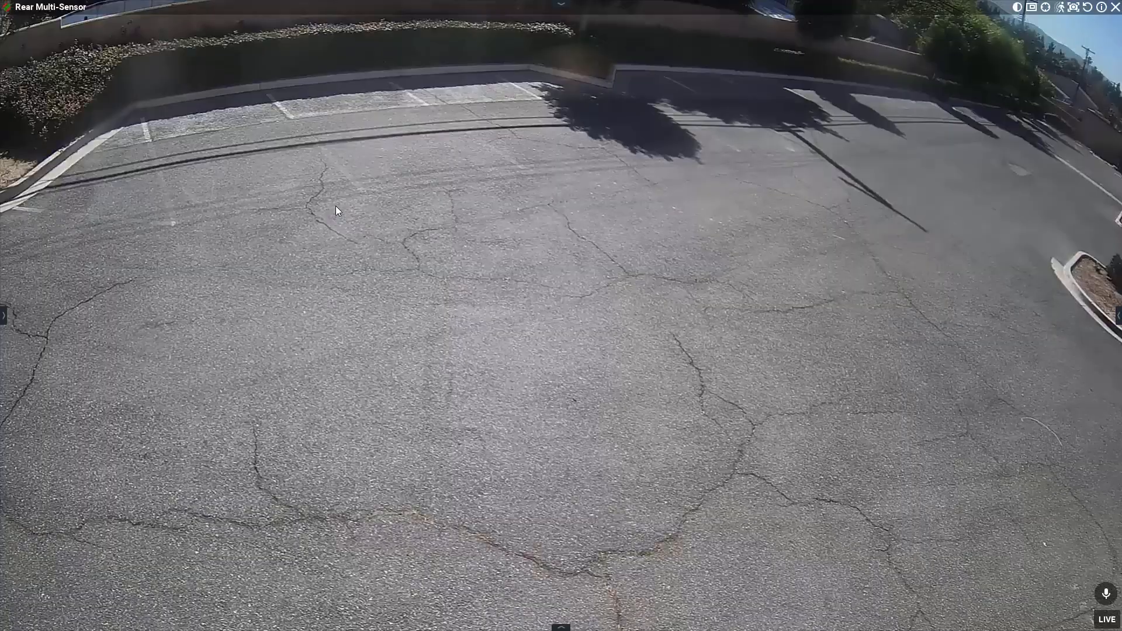
double_click(336, 206)
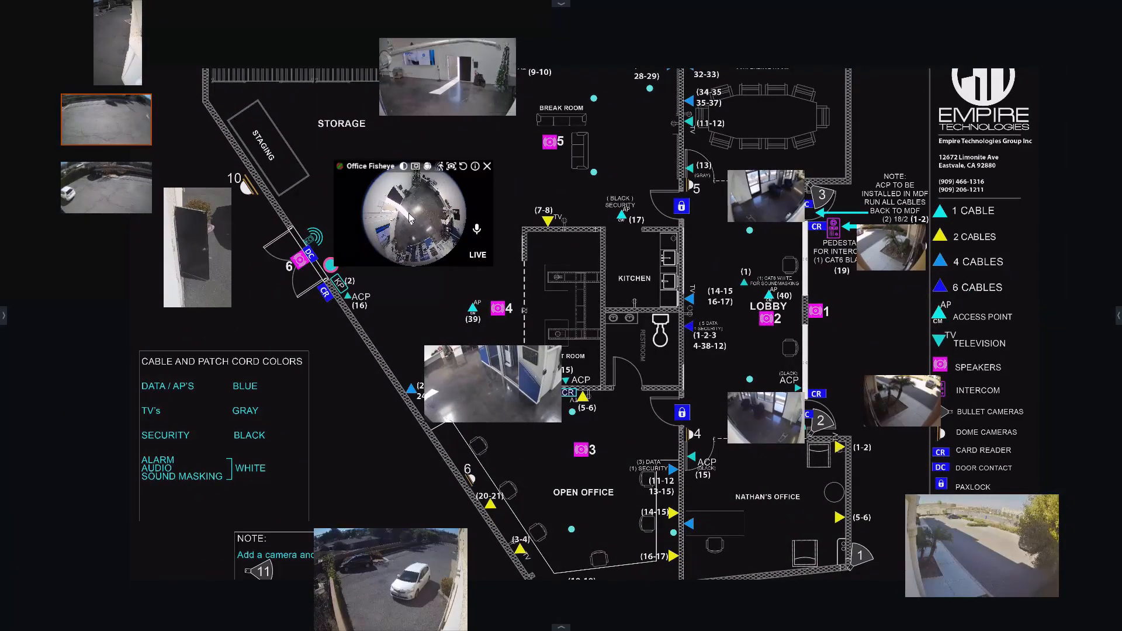
double_click(463, 183)
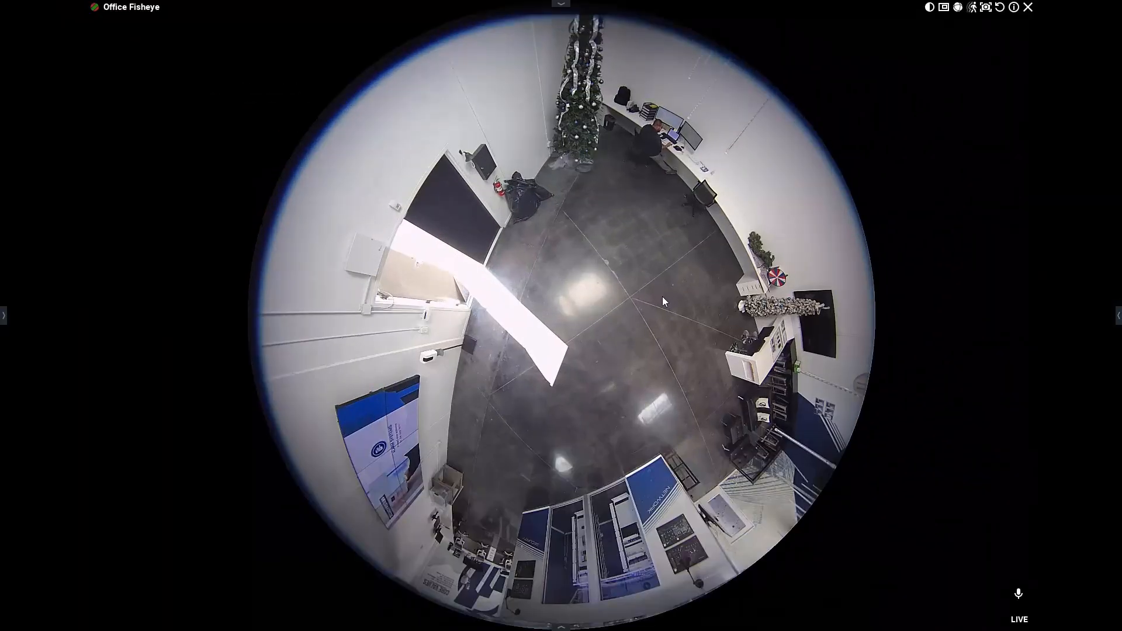
double_click(606, 233)
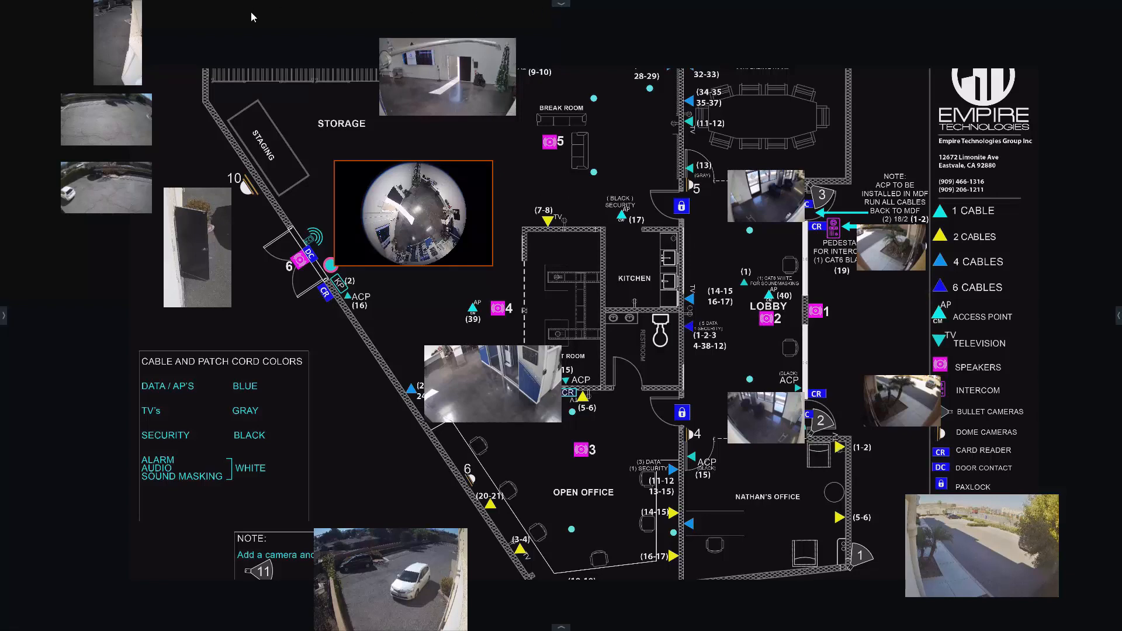
Open a new layout tab and open its layout settings.
click(560, 4)
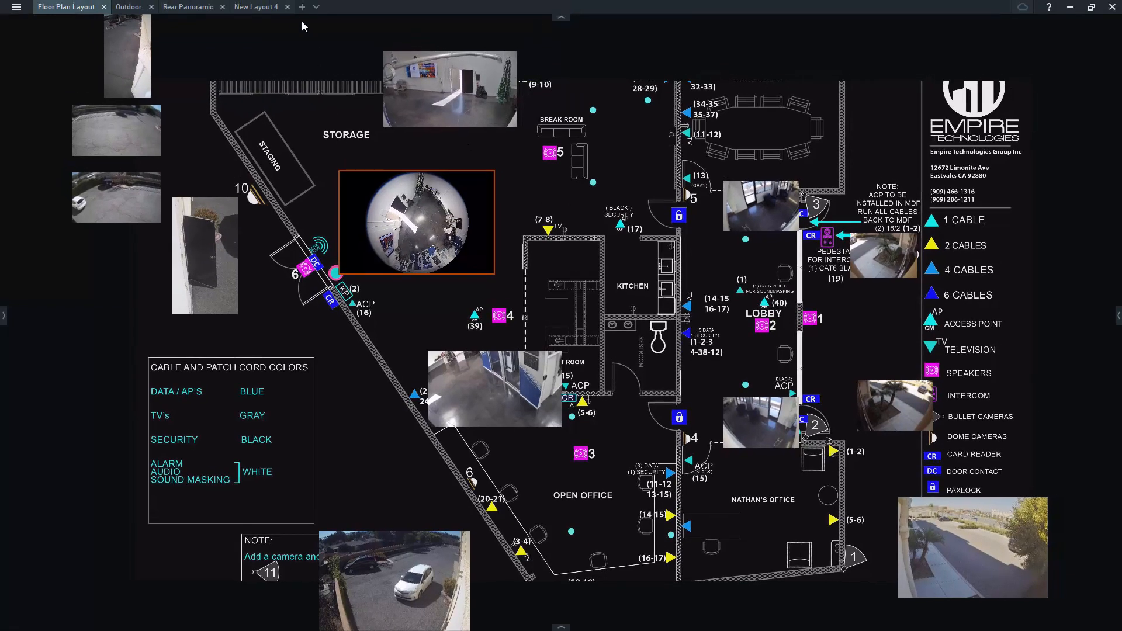
click(303, 6)
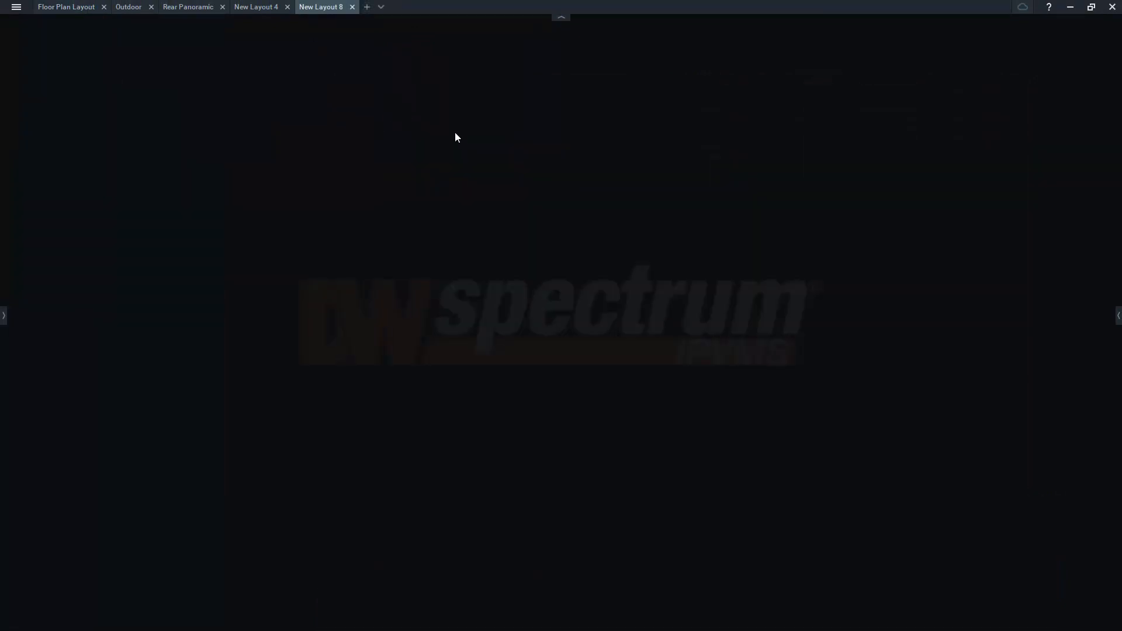
right_click(513, 104)
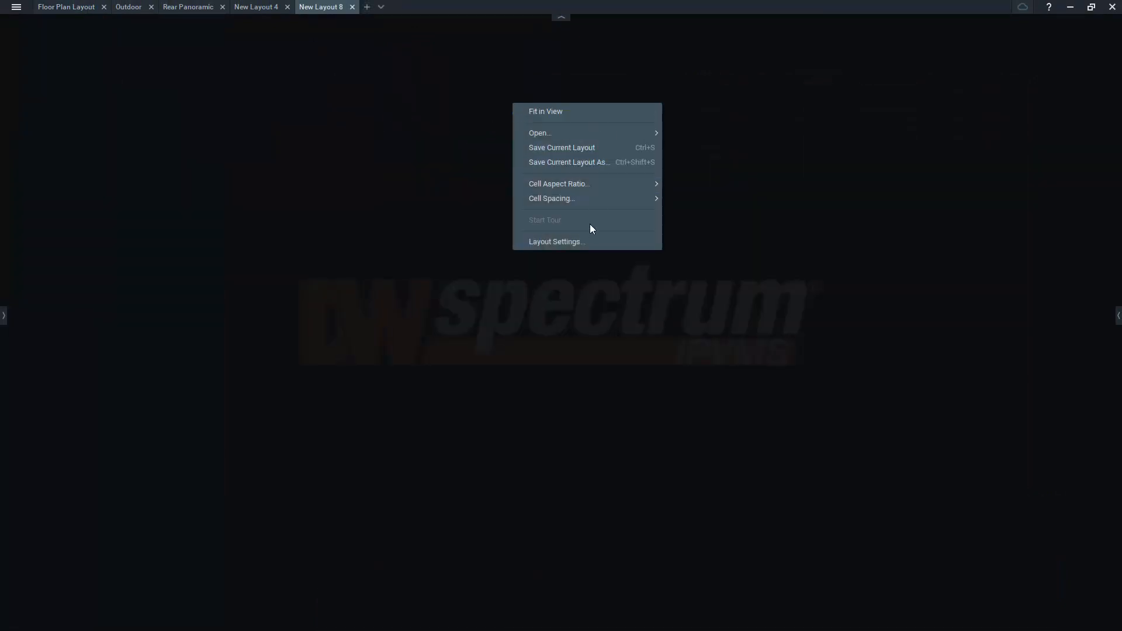
click(587, 238)
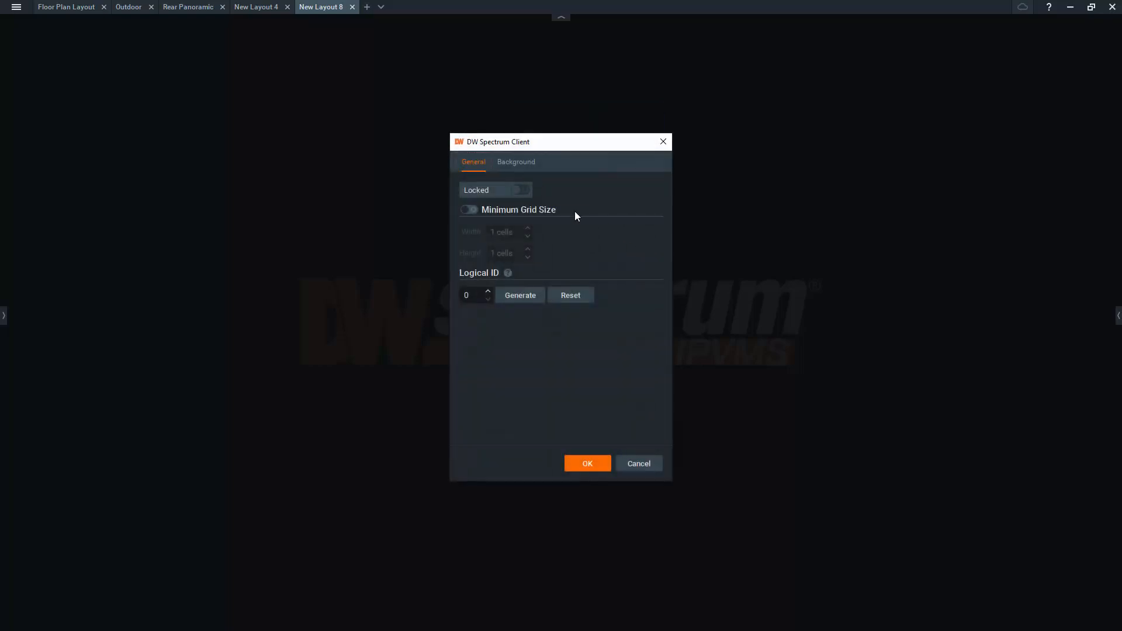
Set the layout background image to ETG_Floorplan inverted.png from the Desktop.
click(517, 163)
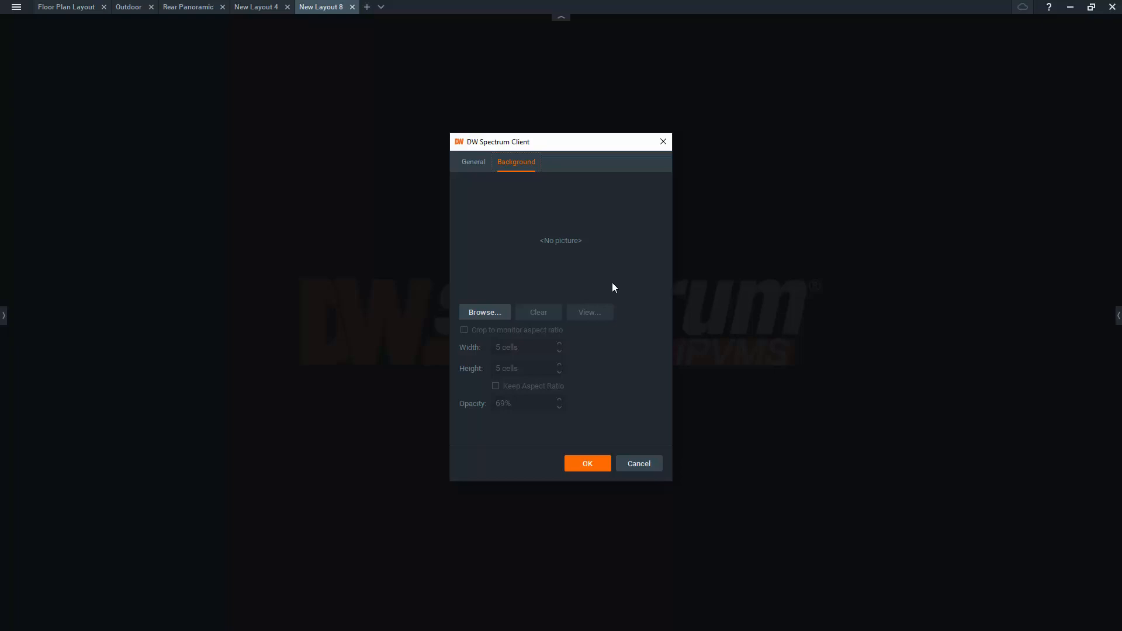
click(508, 313)
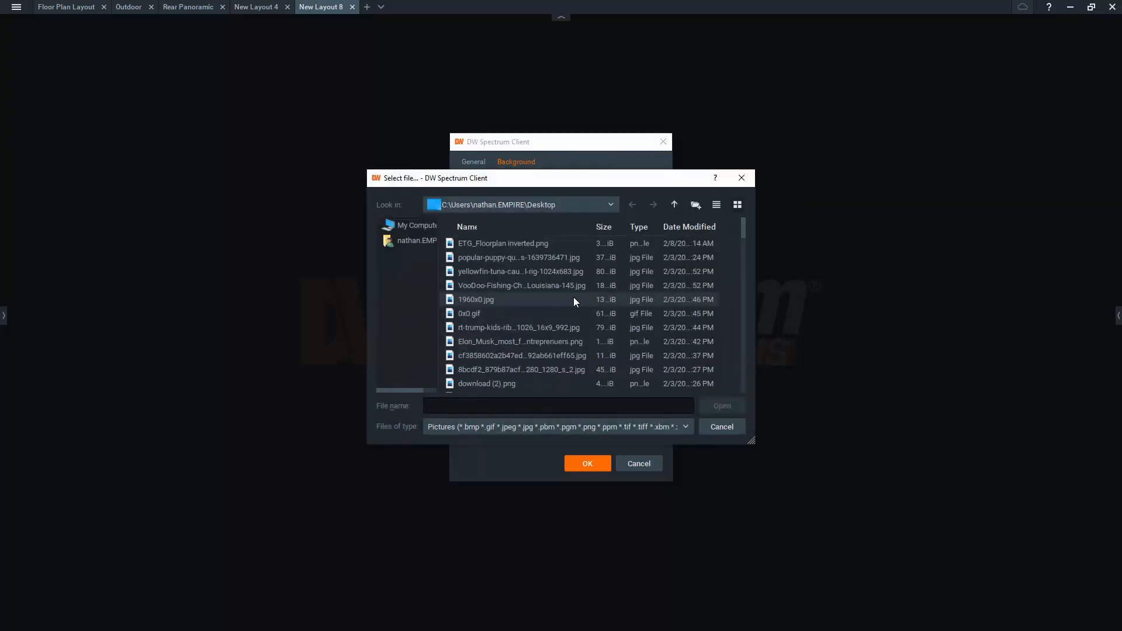
click(524, 242)
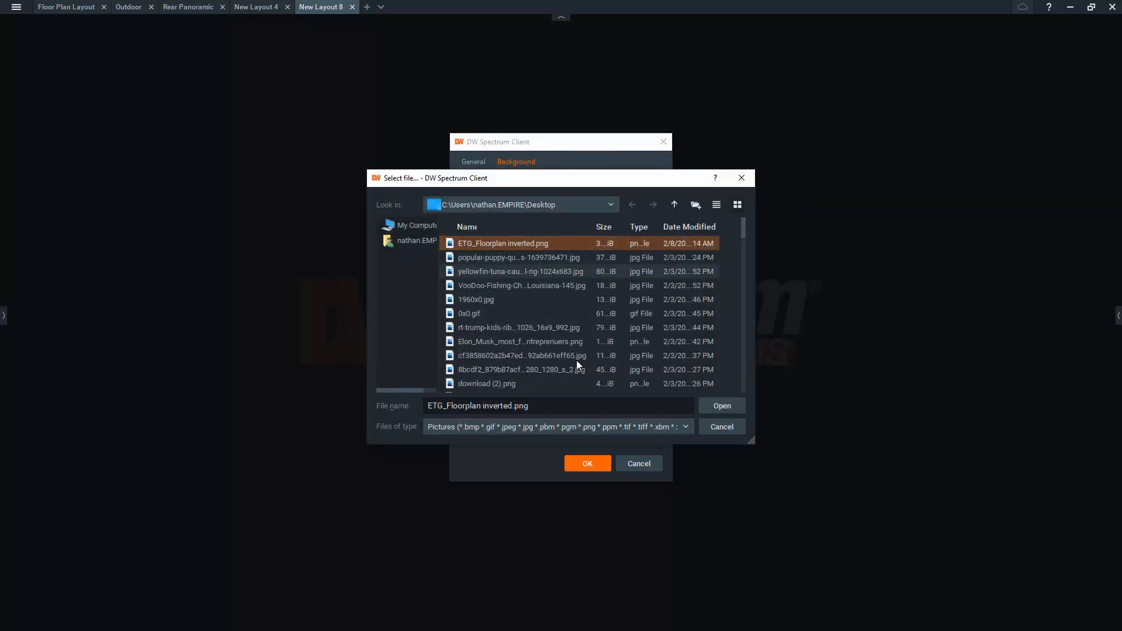
click(738, 407)
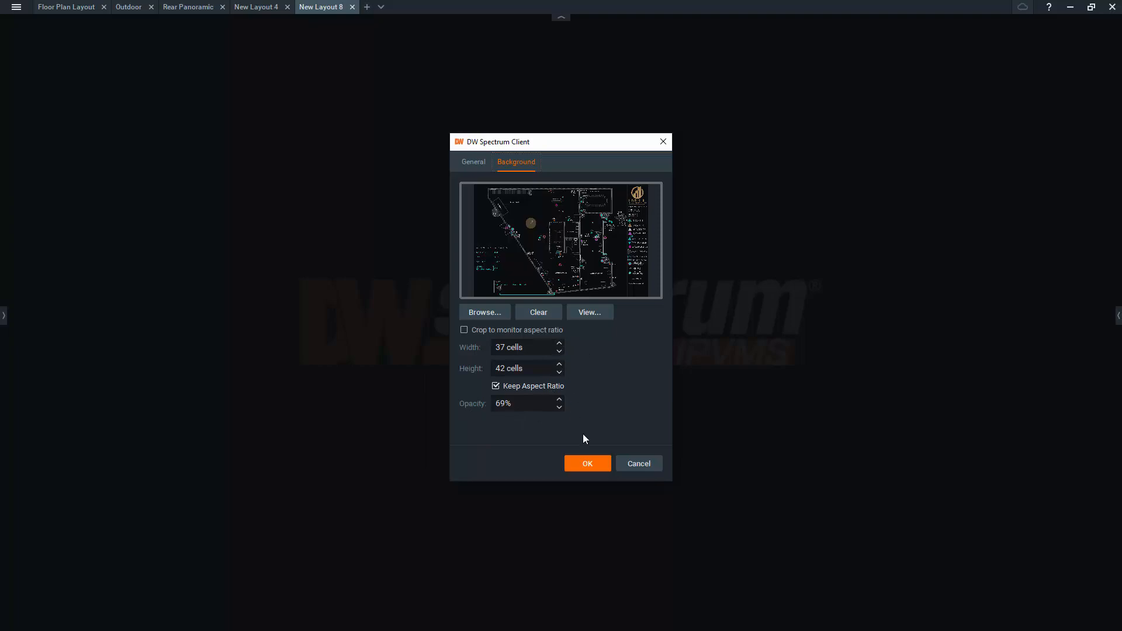
click(588, 462)
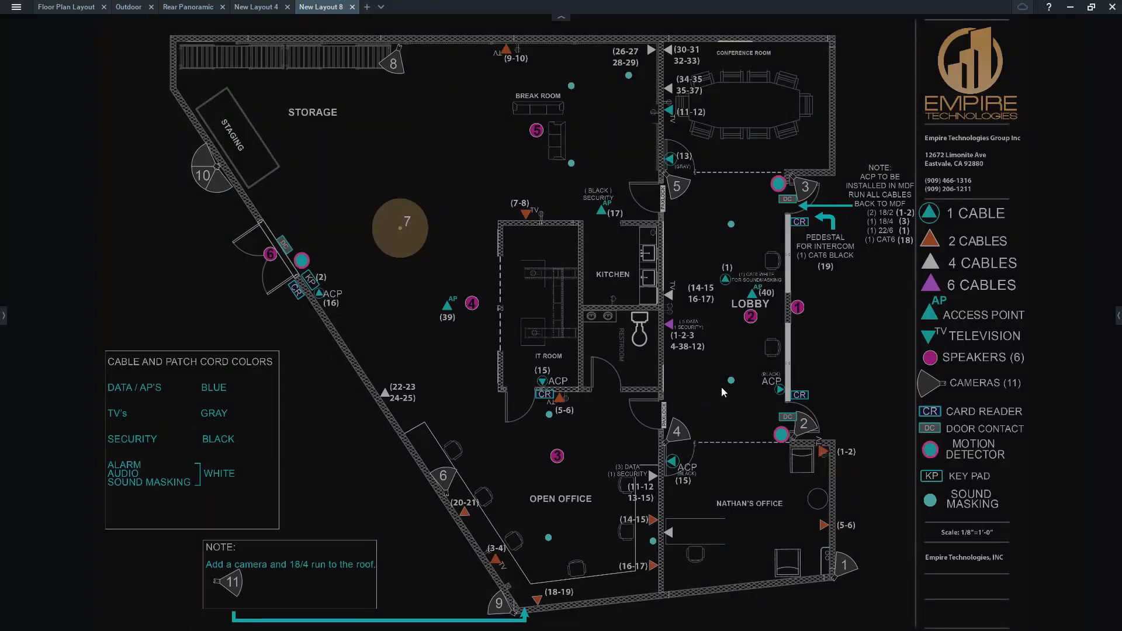
Add the Rear Bullet camera to the layout near the note box and enlarge its tile.
click(4, 315)
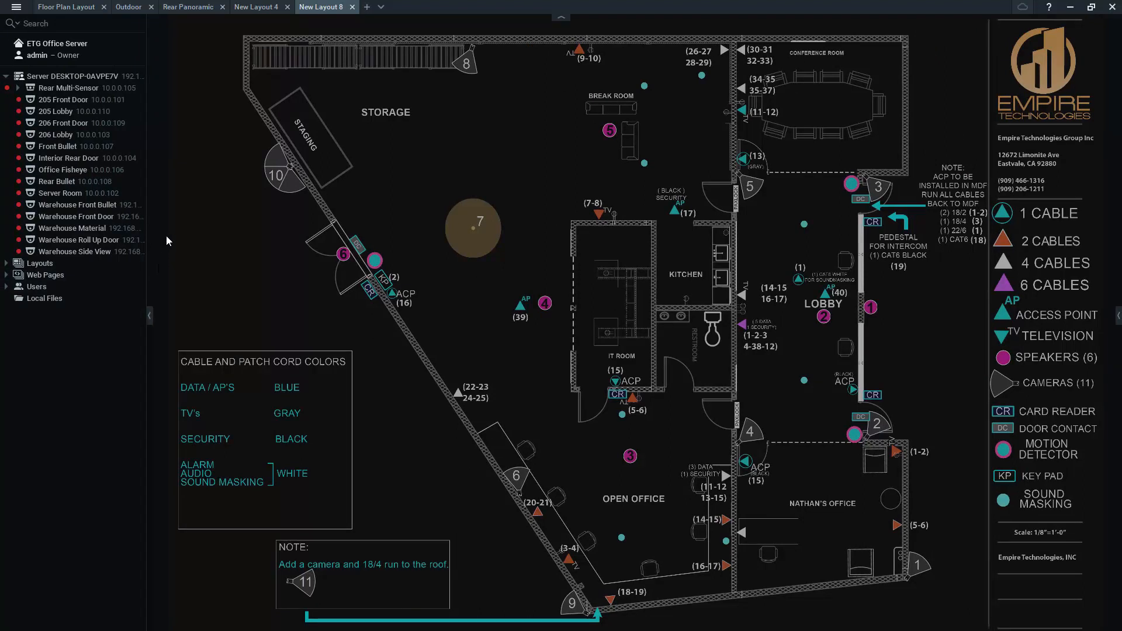
drag(61, 183, 383, 476)
drag(466, 530, 482, 577)
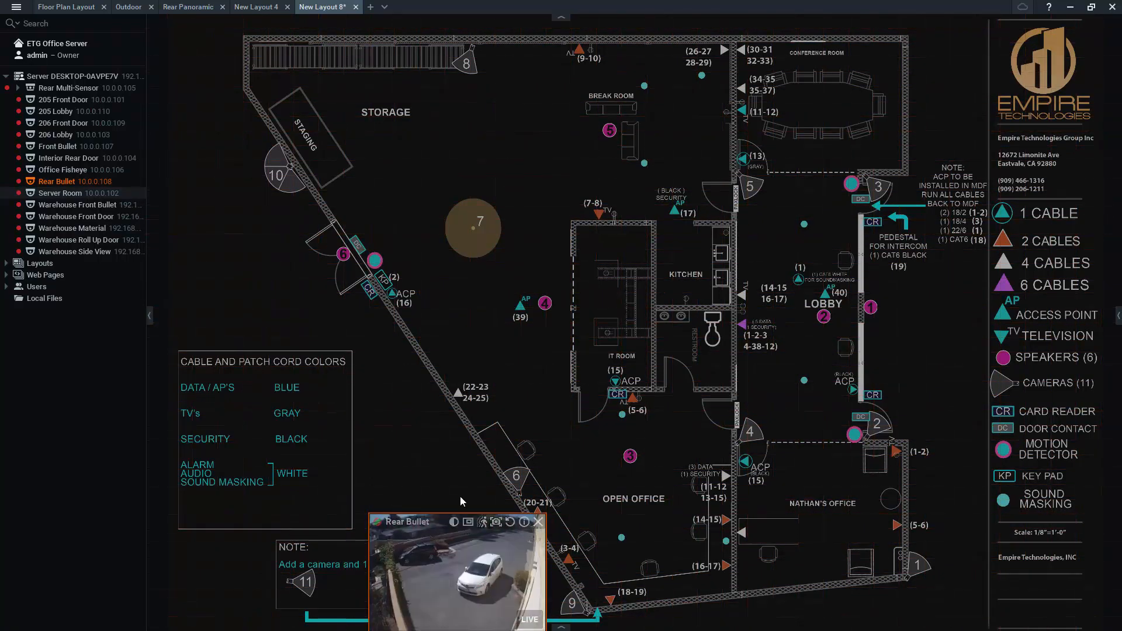
scroll(464, 624, down, 3)
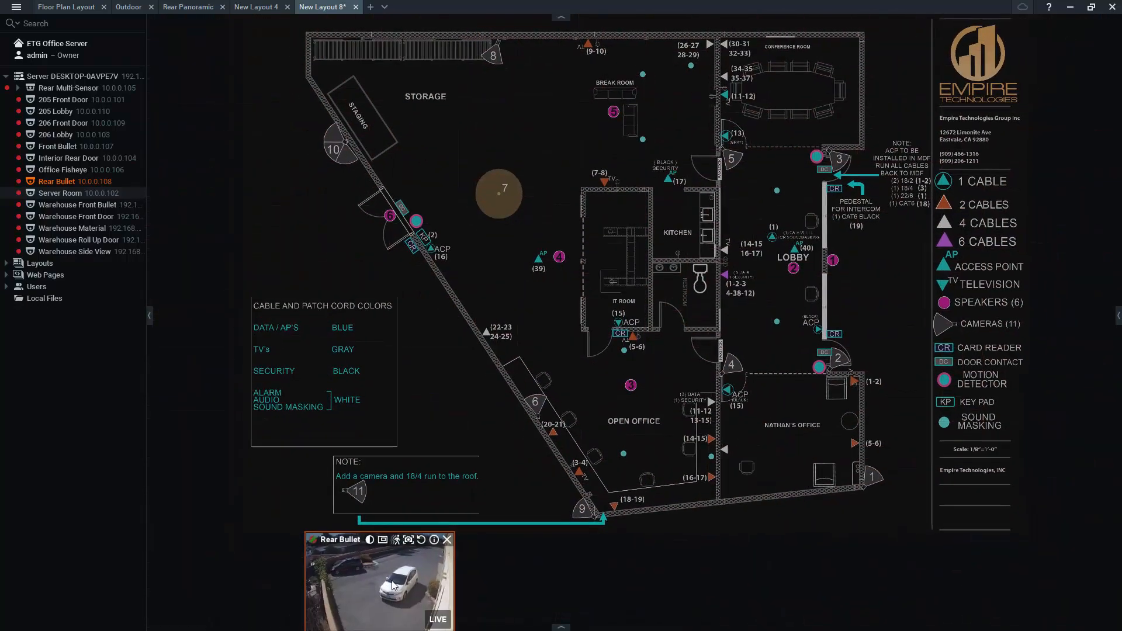
drag(383, 566, 500, 448)
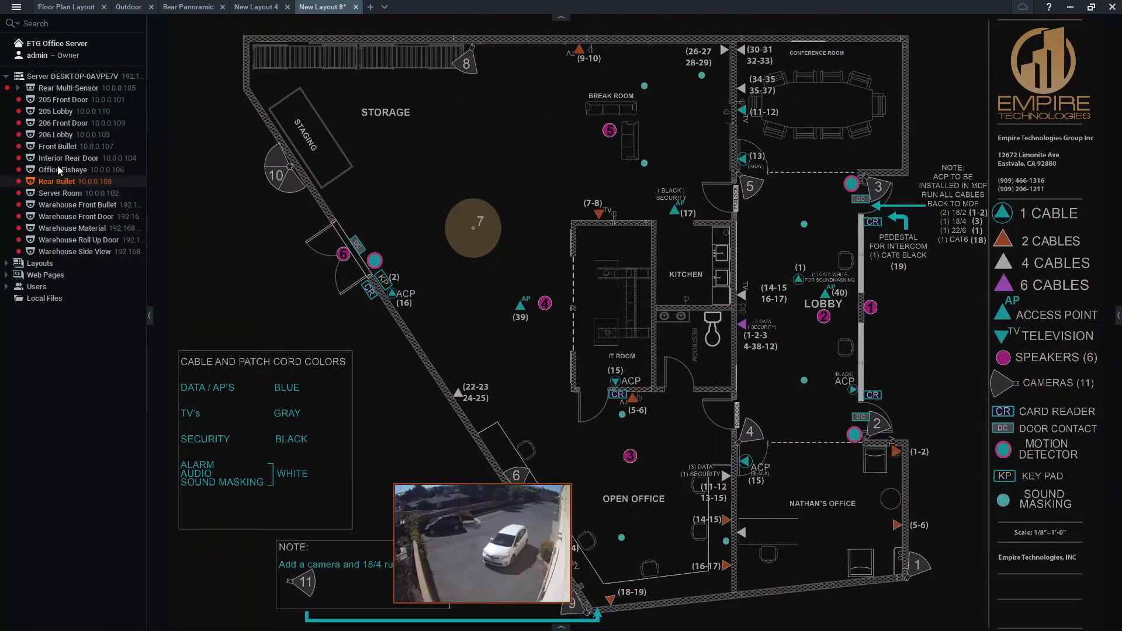
Place the Interior Rear Door camera near the rear door by the storage area and shrink its tile.
drag(55, 156, 526, 323)
drag(496, 380, 466, 211)
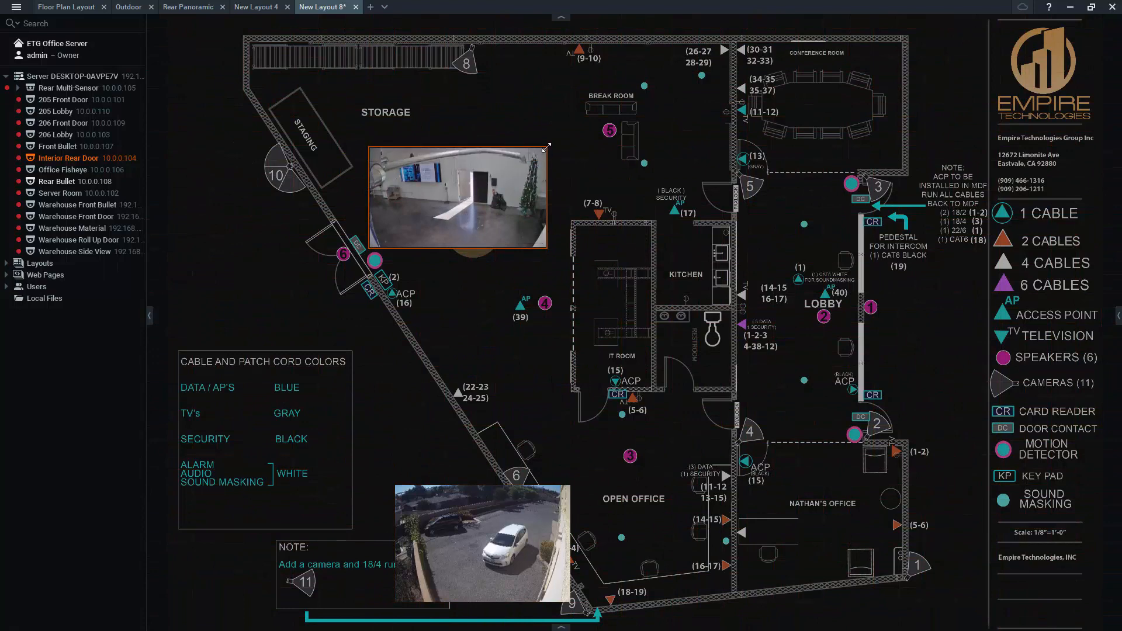
drag(545, 153, 377, 241)
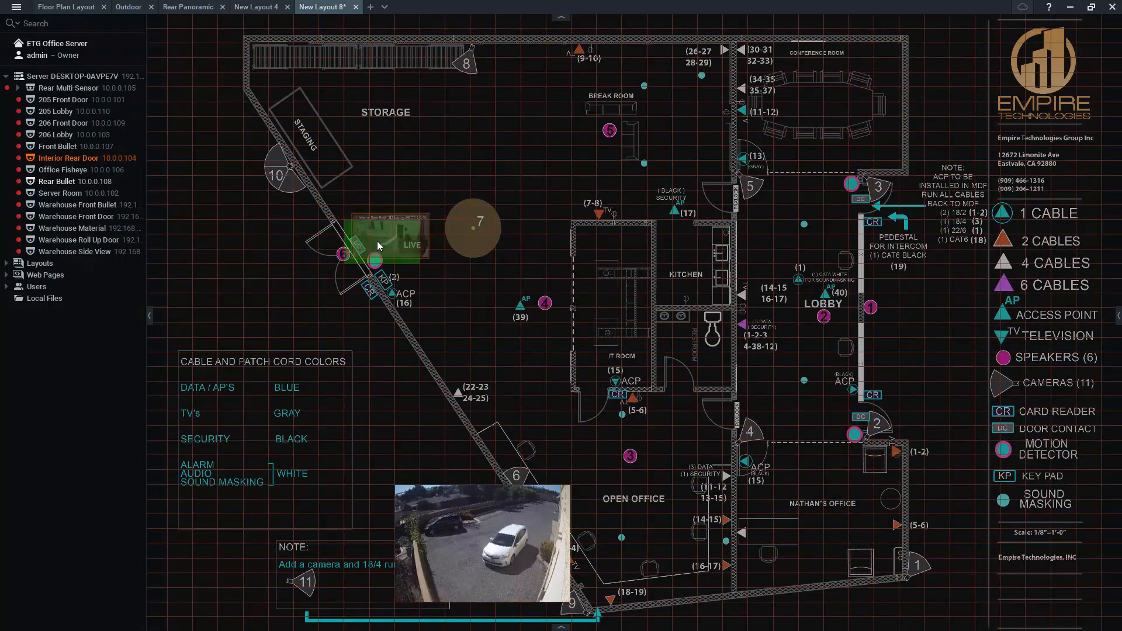
Add the Office Fisheye camera in the storage area and enlarge its tile.
click(61, 171)
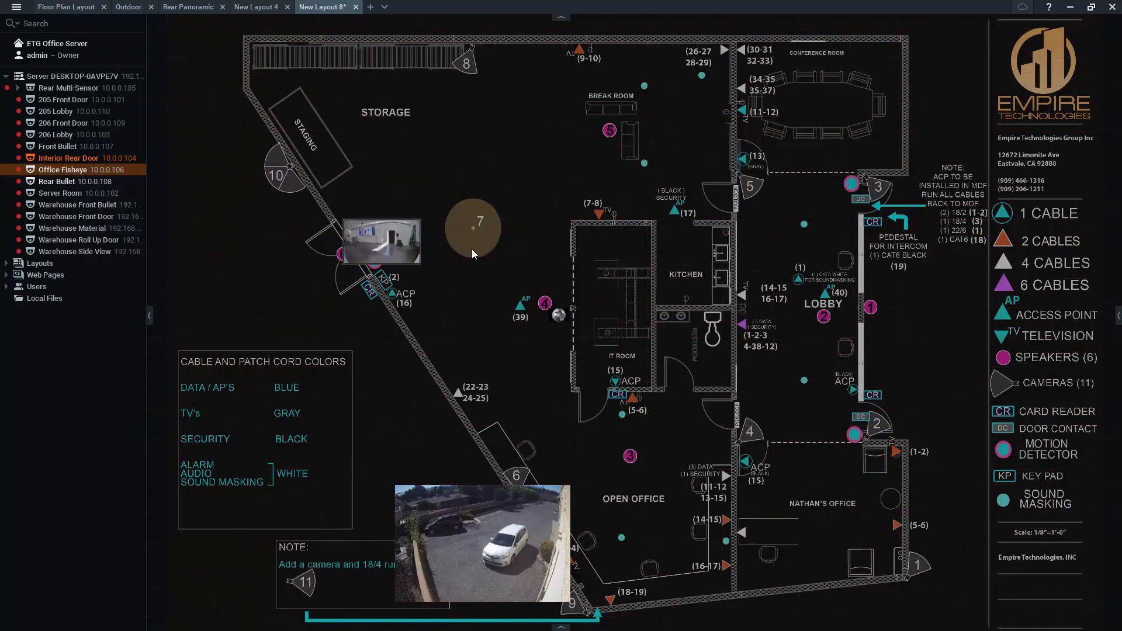
click(558, 318)
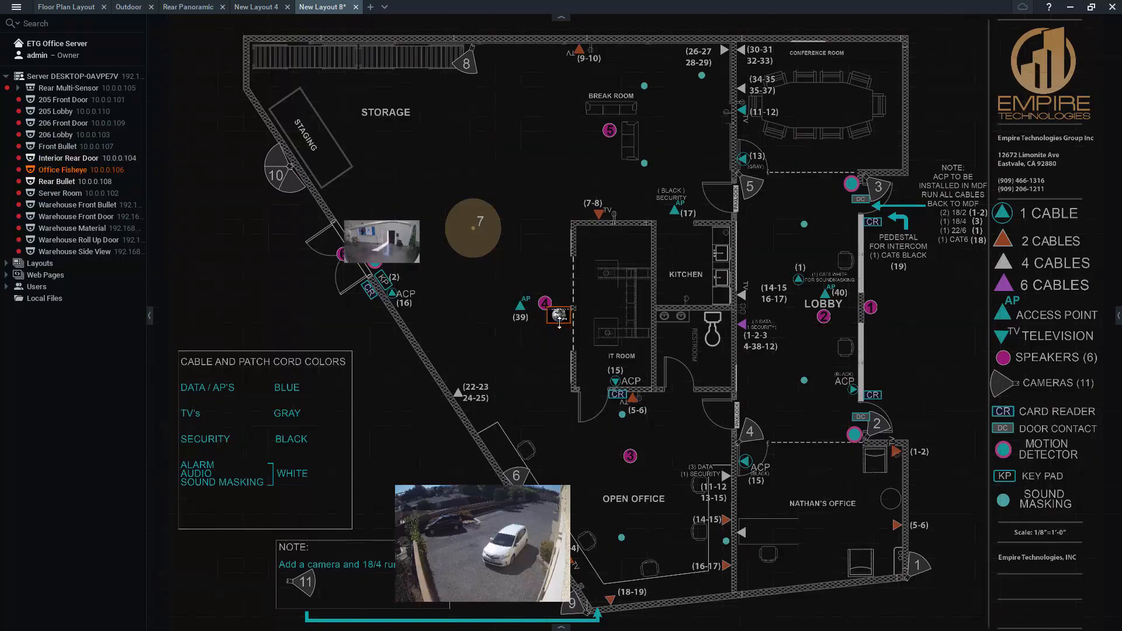
drag(558, 320, 486, 243)
drag(509, 380, 359, 160)
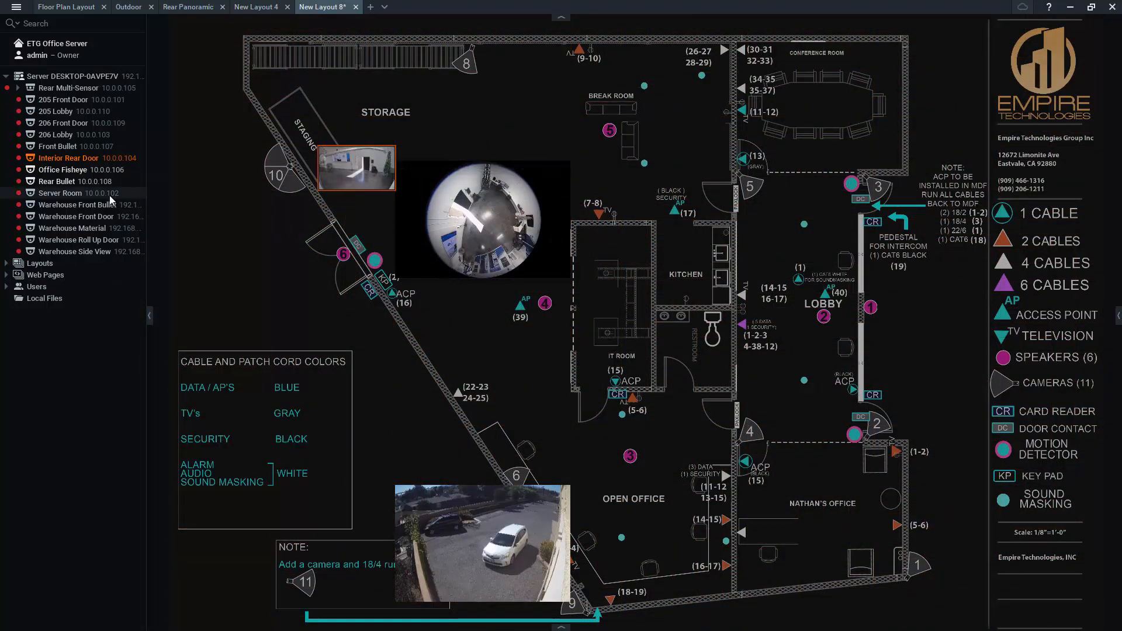
Add the Front Bullet camera beside Nathan's office.
click(58, 147)
drag(58, 149, 927, 529)
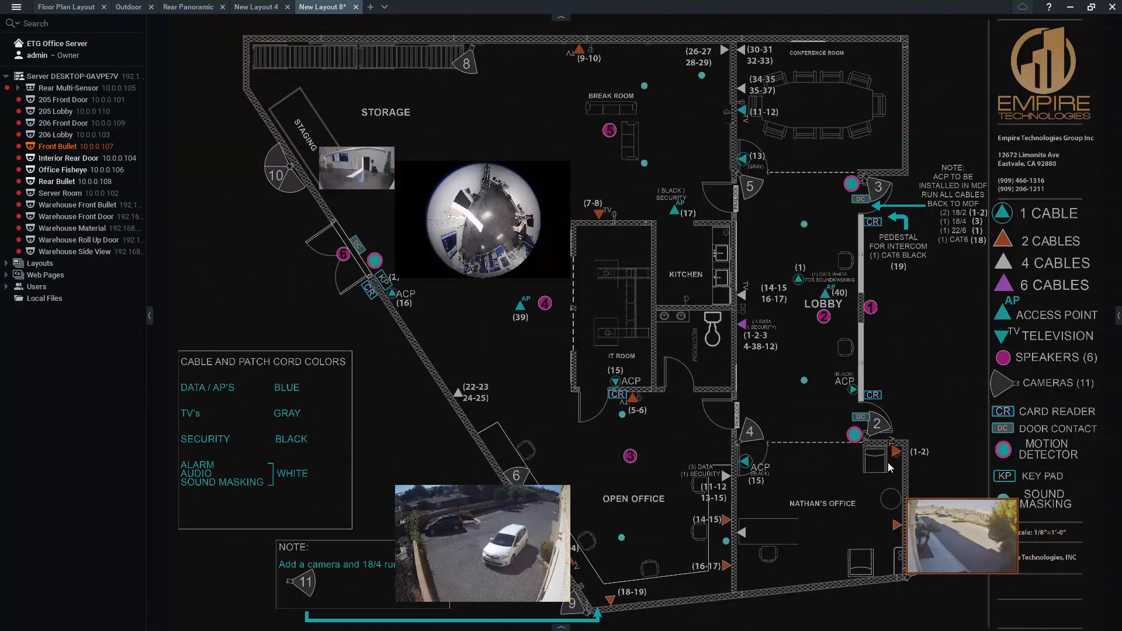
Shrink the Office Fisheye camera tile.
mouse_move(548, 257)
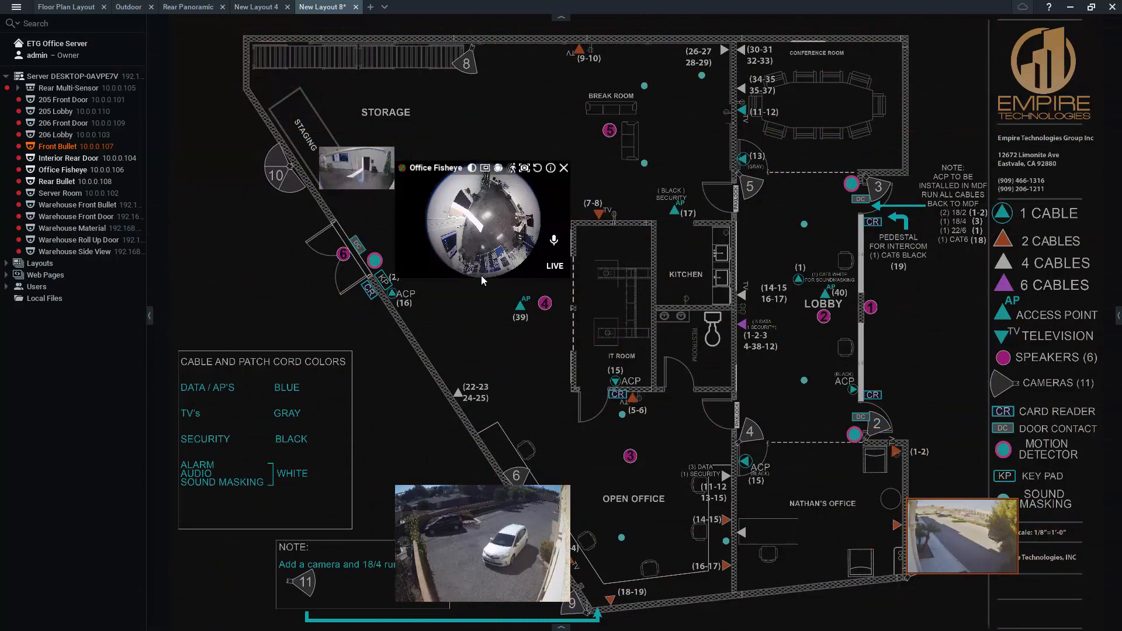
drag(480, 270, 473, 220)
drag(472, 227, 473, 226)
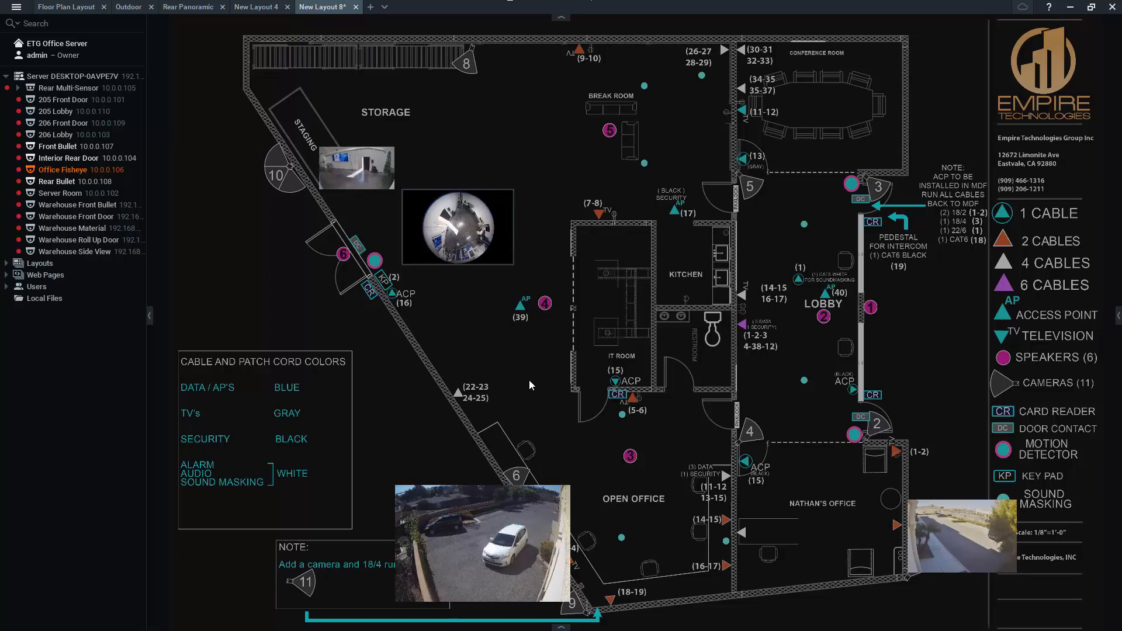
Save the layout under the name New Floorplan Office.
click(151, 316)
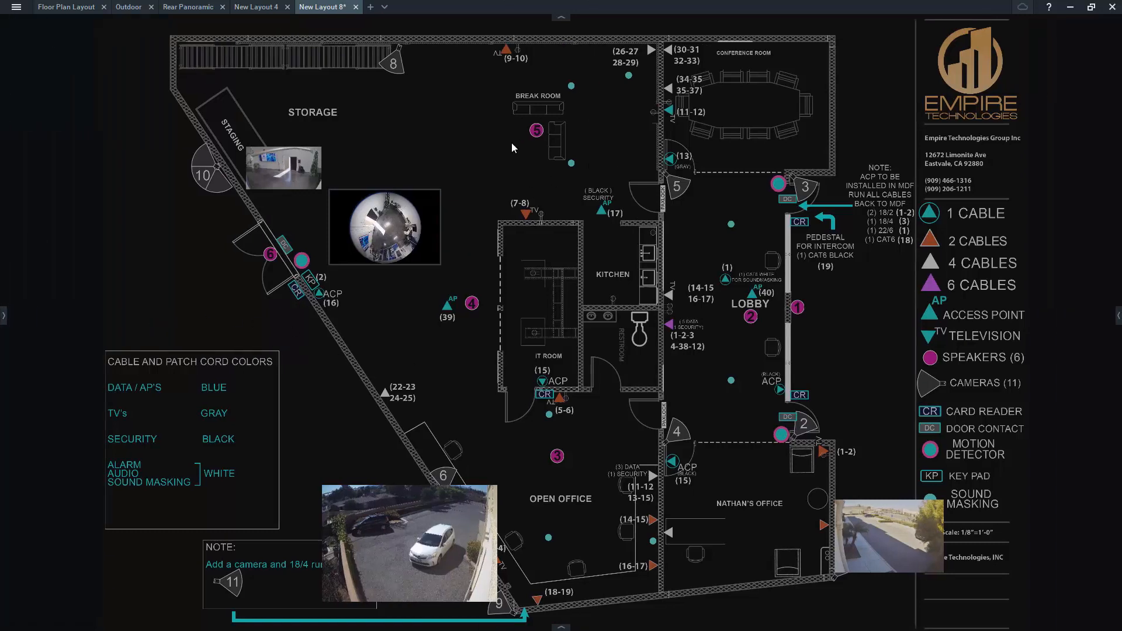
right_click(328, 12)
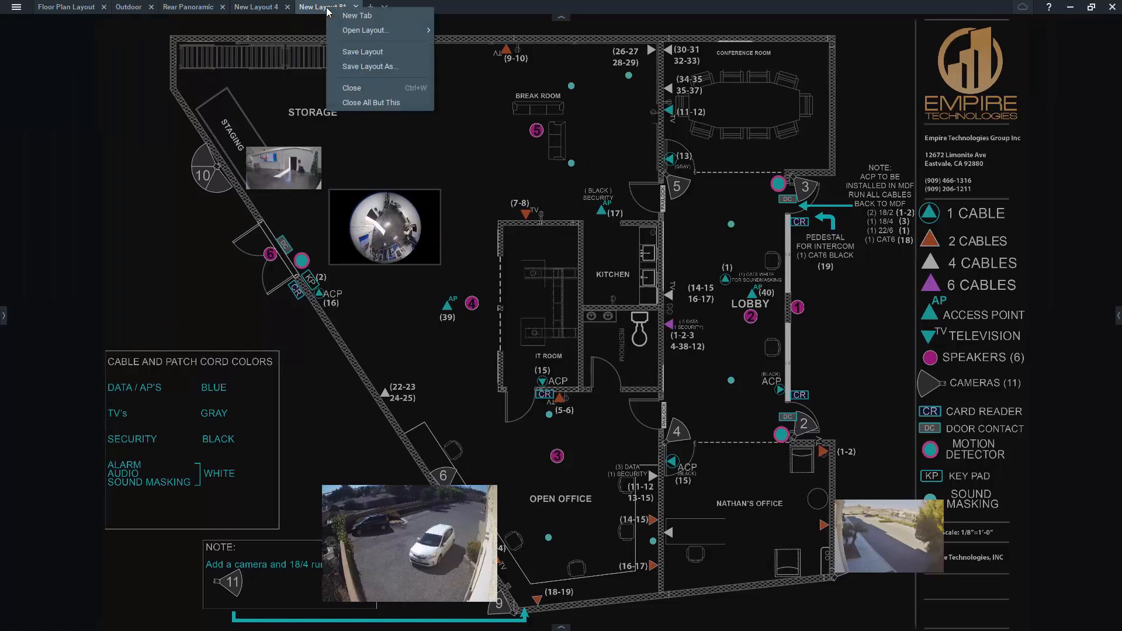
click(384, 67)
key(BackSpace)
key(BackSpace)
key(BackSpace)
key(BackSpace)
key(BackSpace)
key(BackSpace)
key(BackSpace)
key(BackSpace)
key(BackSpace)
key(BackSpace)
key(BackSpace)
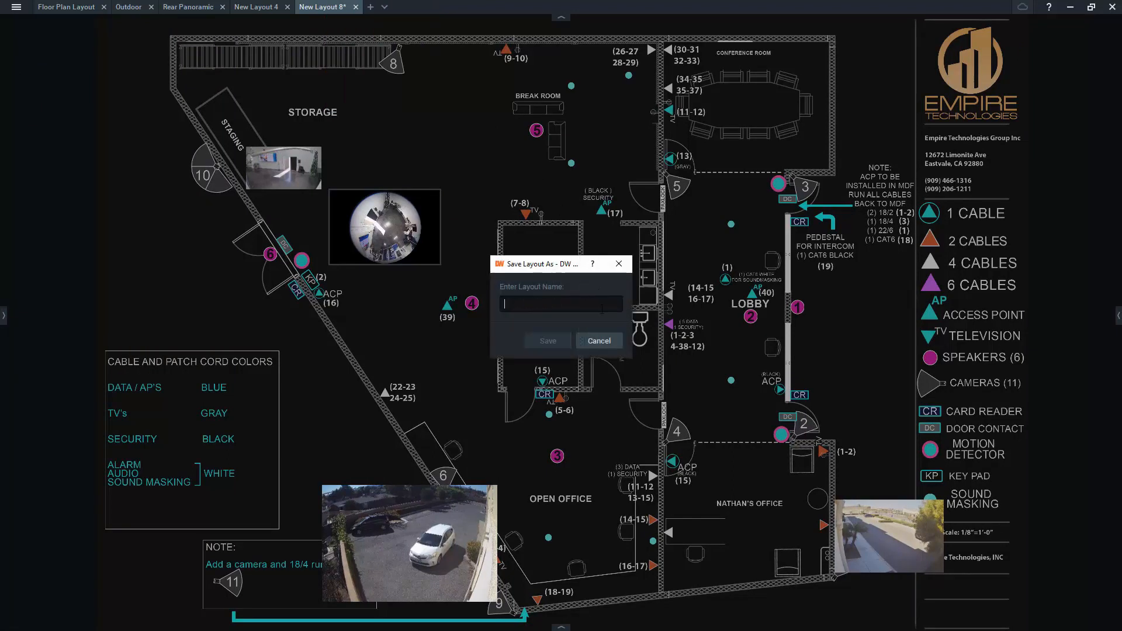
text(ew Floo)
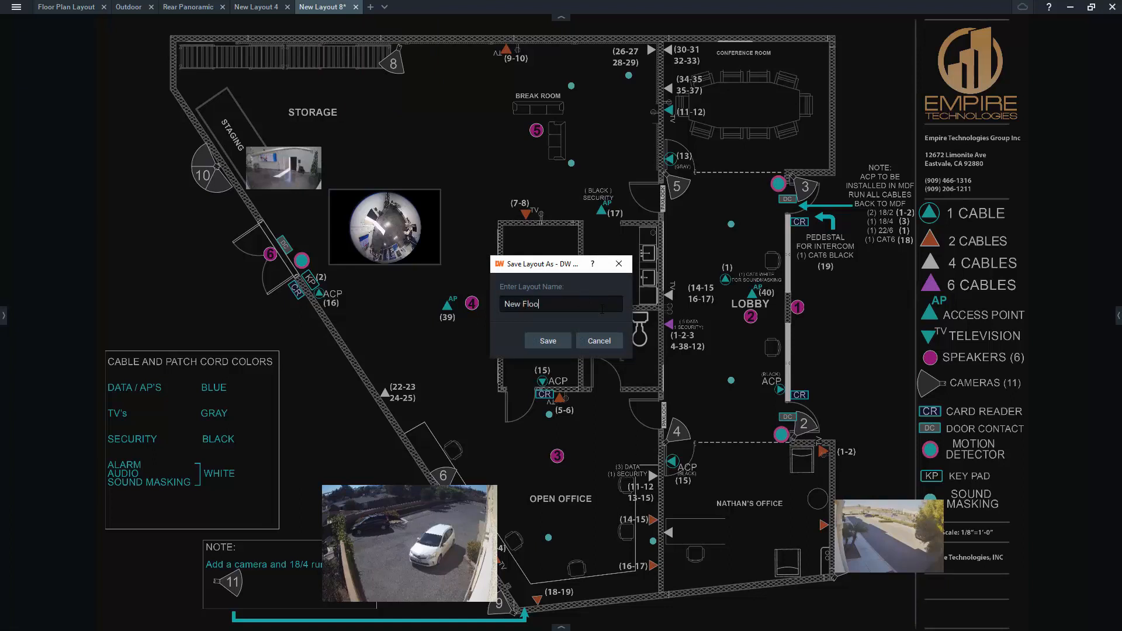
text(rplan Office)
click(547, 341)
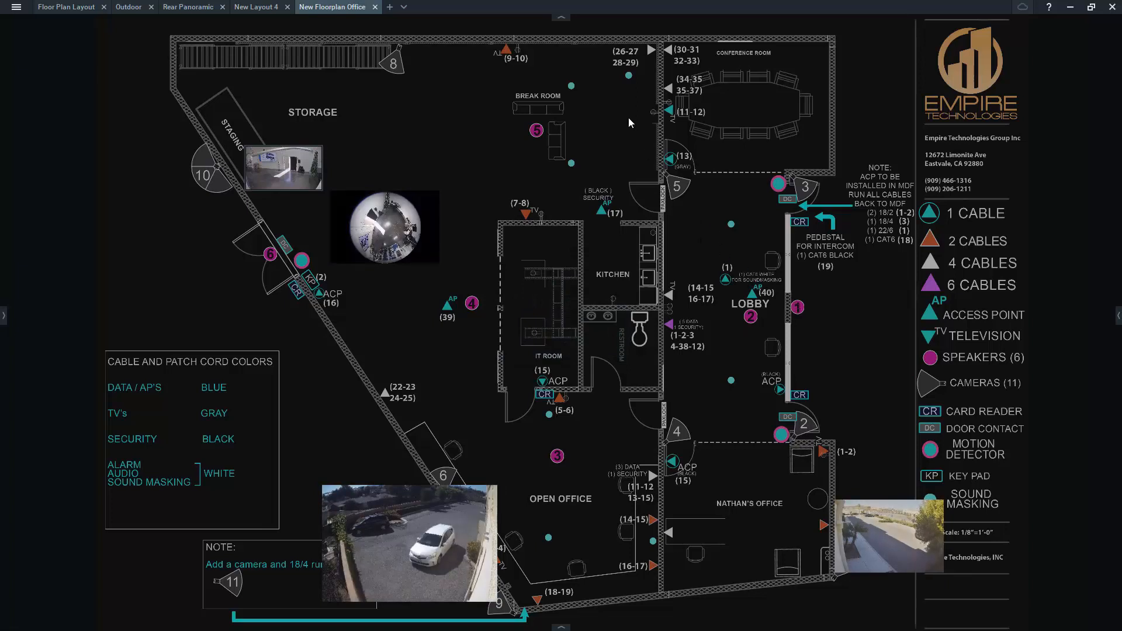
Lock the New Floorplan Office layout through its layout settings.
right_click(486, 110)
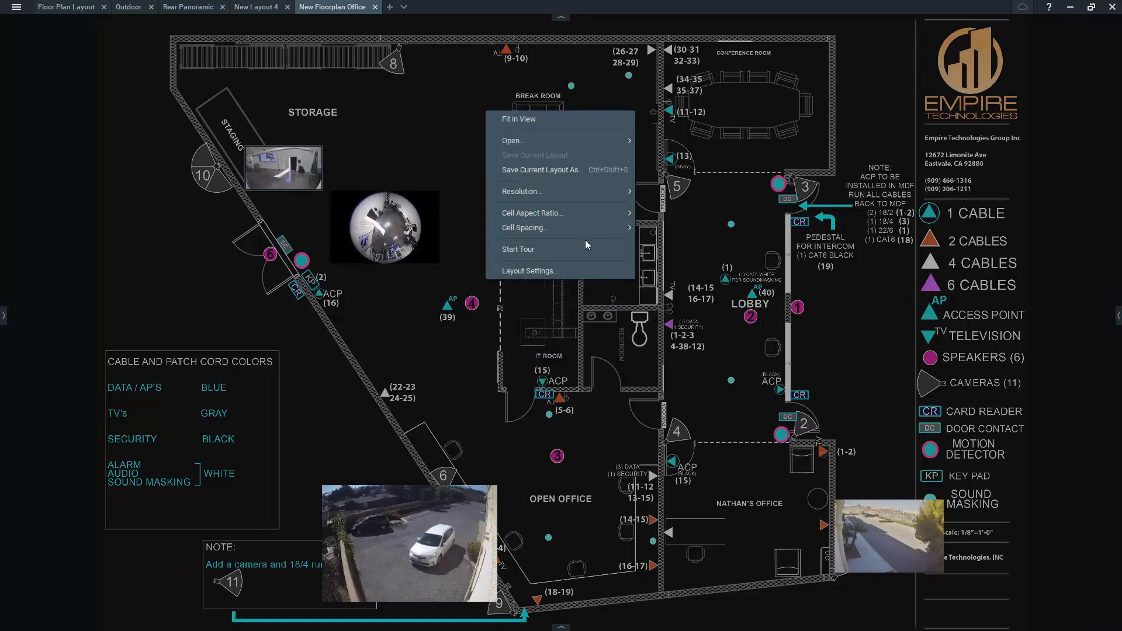
click(575, 270)
click(527, 191)
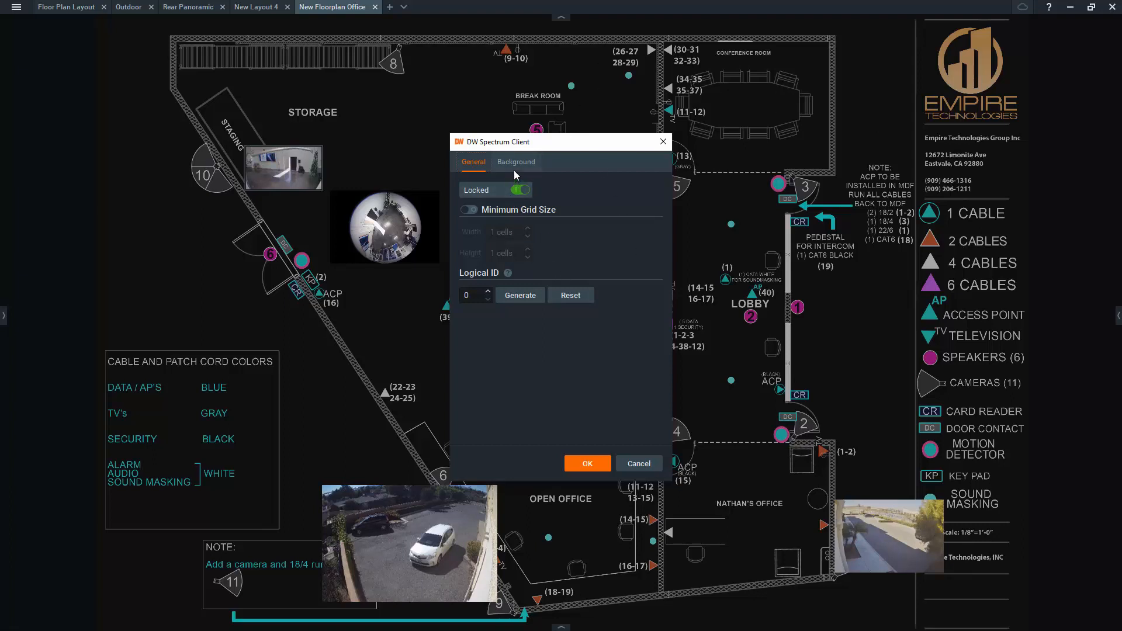
click(584, 465)
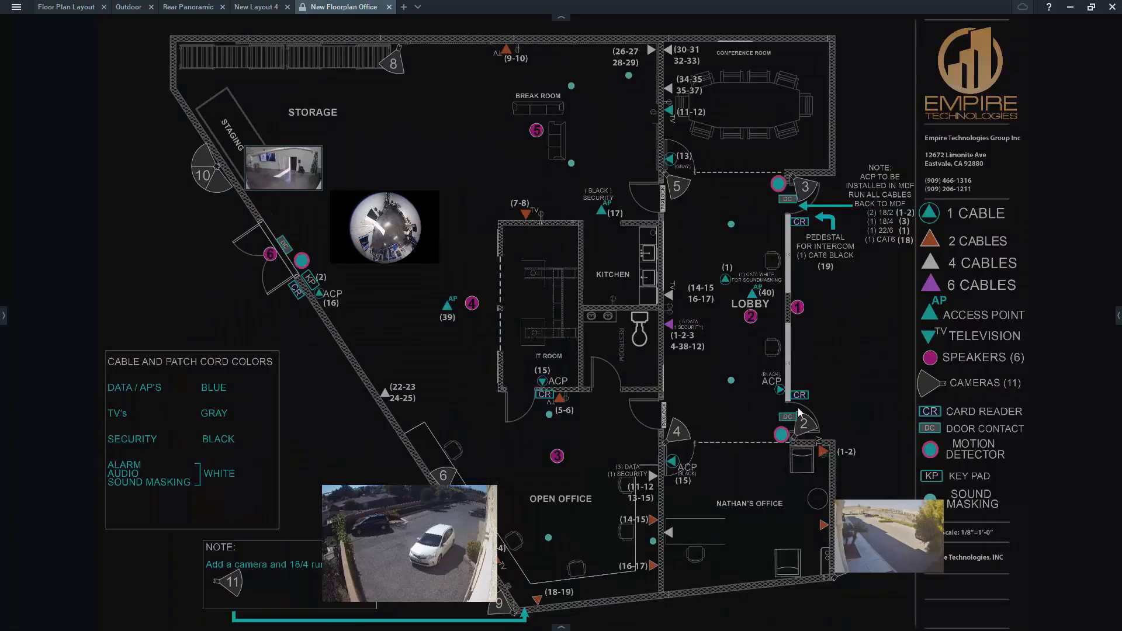
Review the Layouts list in the resource tree, then hide the side panel and tab bar for a full-screen floor plan view.
click(2, 318)
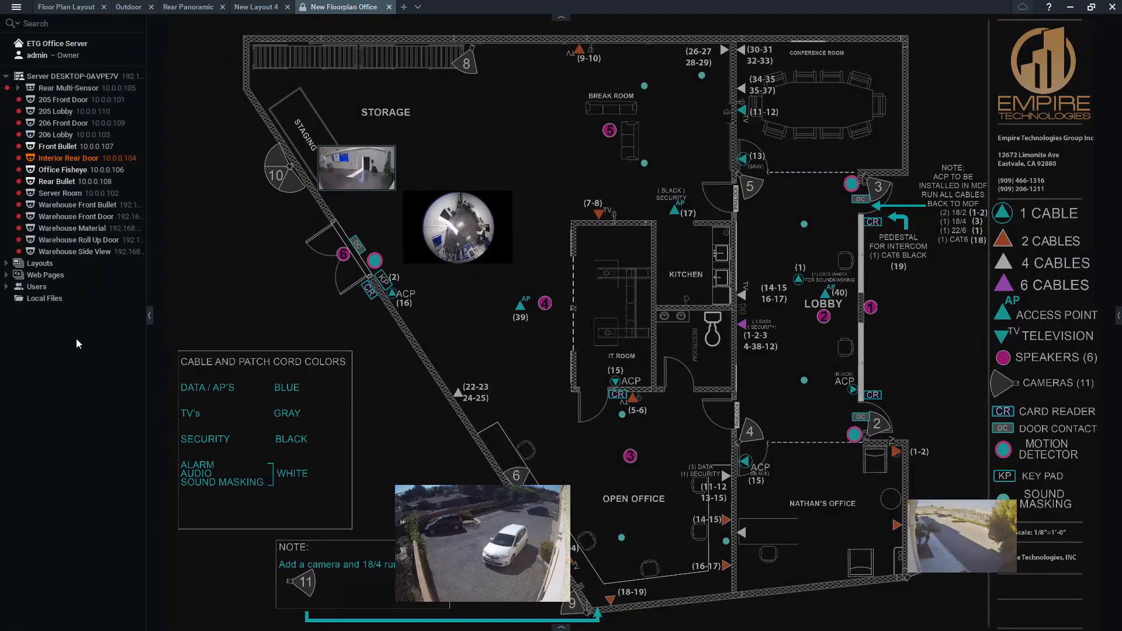
click(6, 275)
click(6, 264)
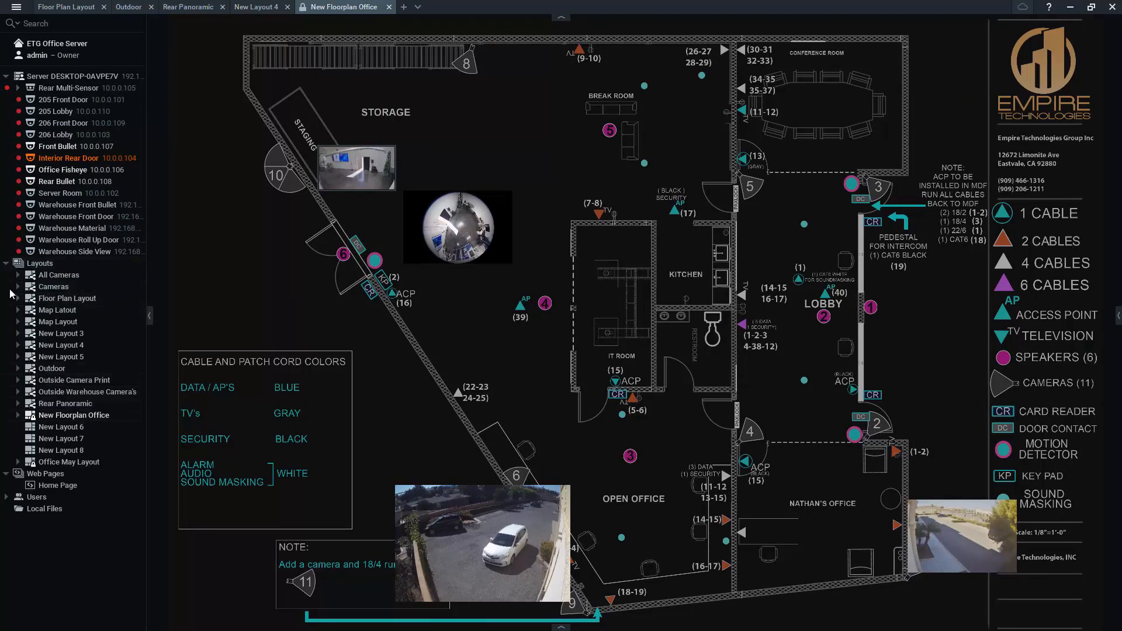
click(4, 264)
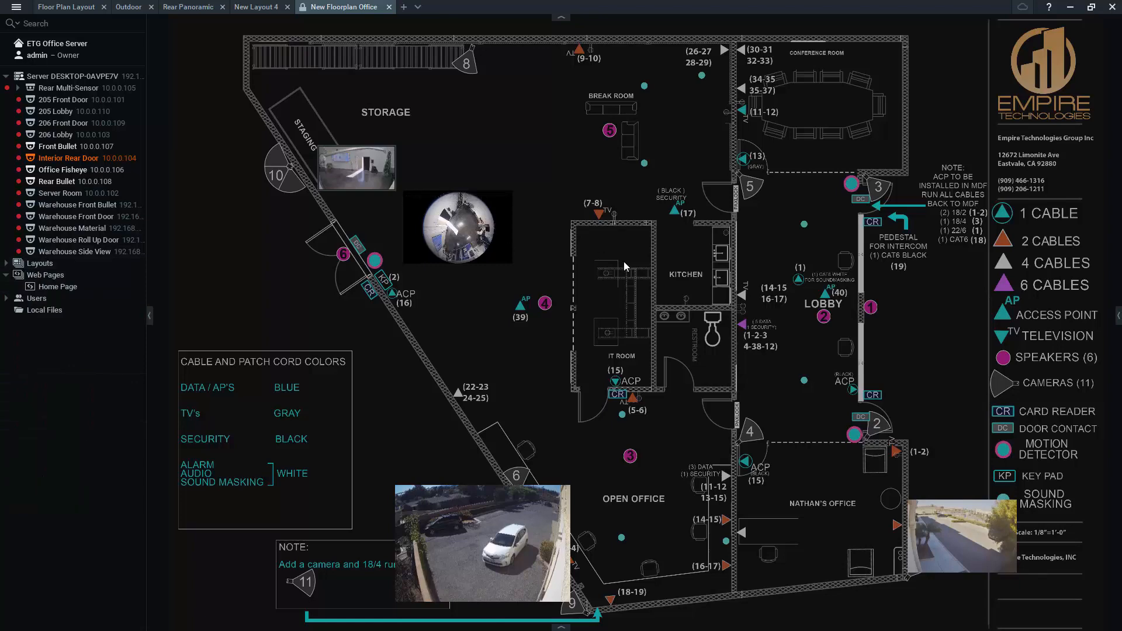
click(149, 315)
click(562, 16)
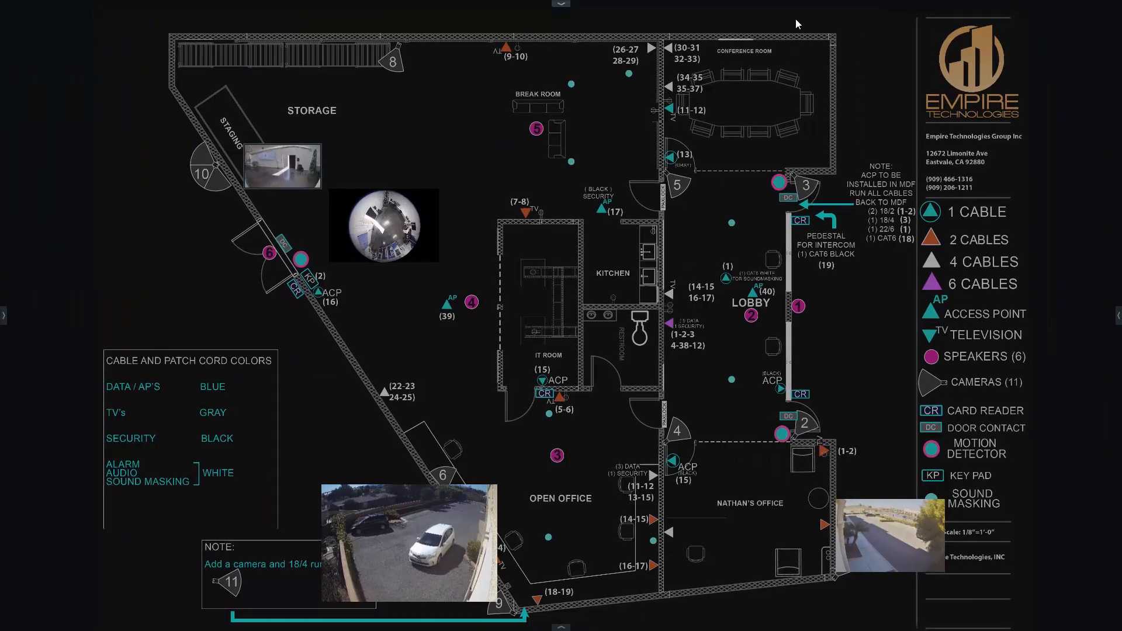